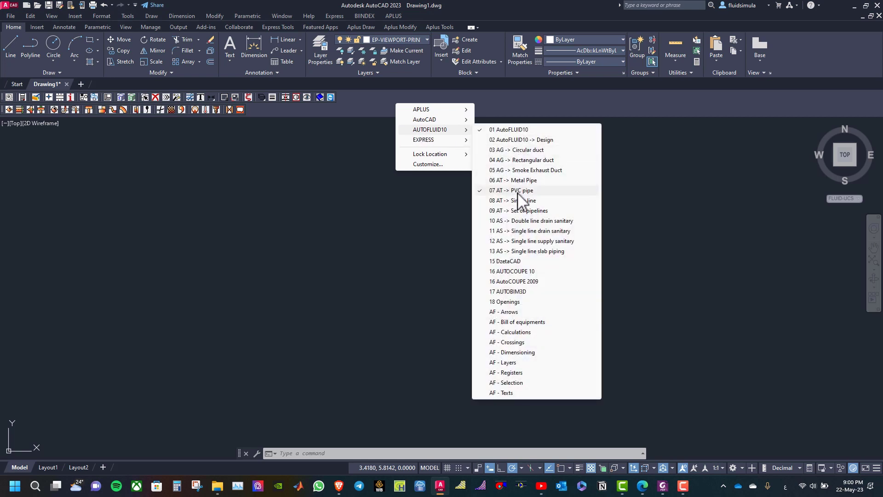
Start a PVC pipe on the hydraulic Cold water network with the PVC PRESSURE specification and size PVC 50
{"action": "key", "text": "Escape"}
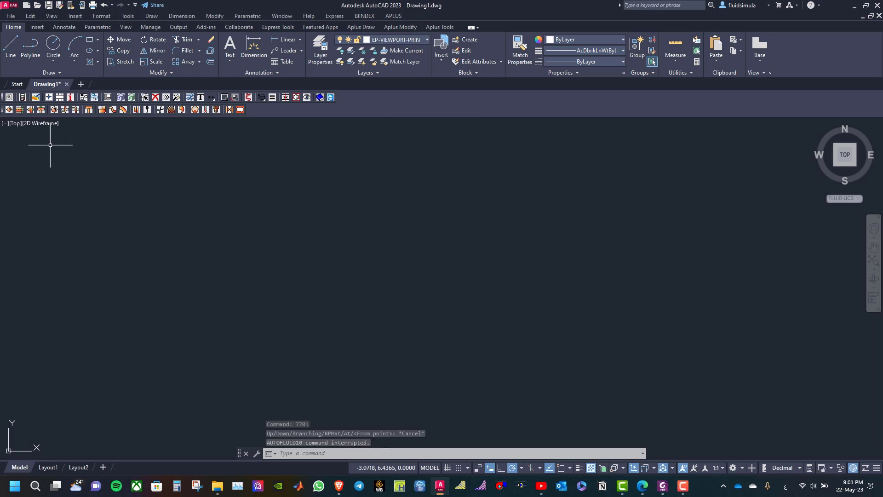
{"action": "left_click", "coordinate": [10, 110]}
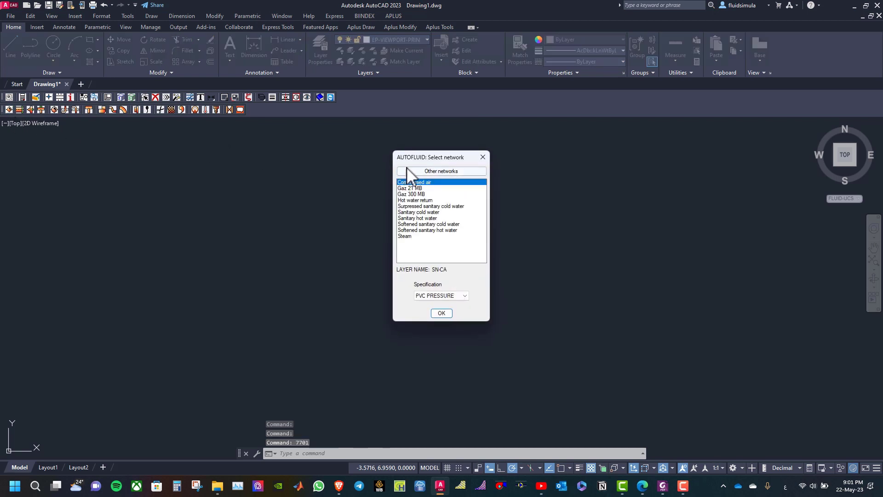
{"action": "left_click", "coordinate": [435, 171]}
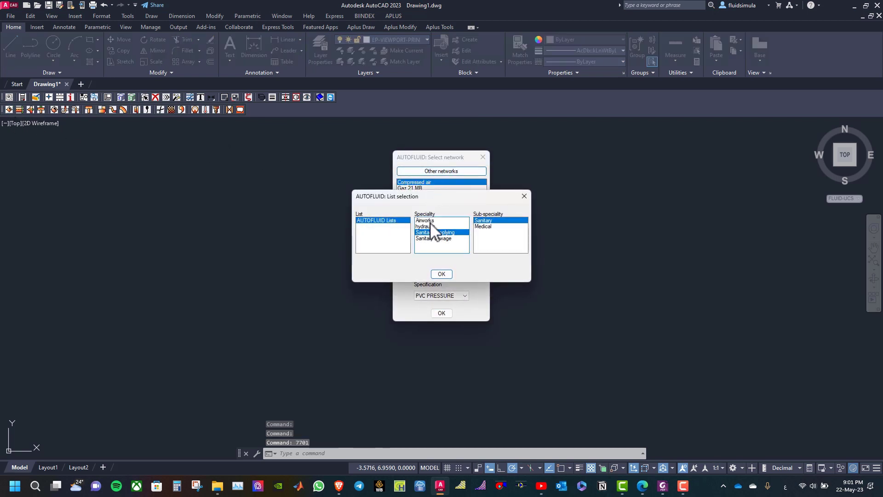
{"action": "left_click", "coordinate": [431, 225]}
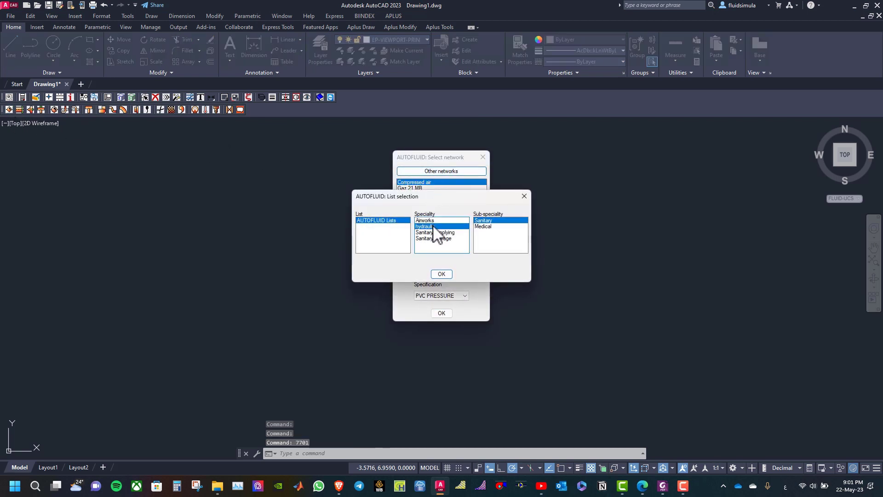
{"action": "left_click", "coordinate": [441, 273]}
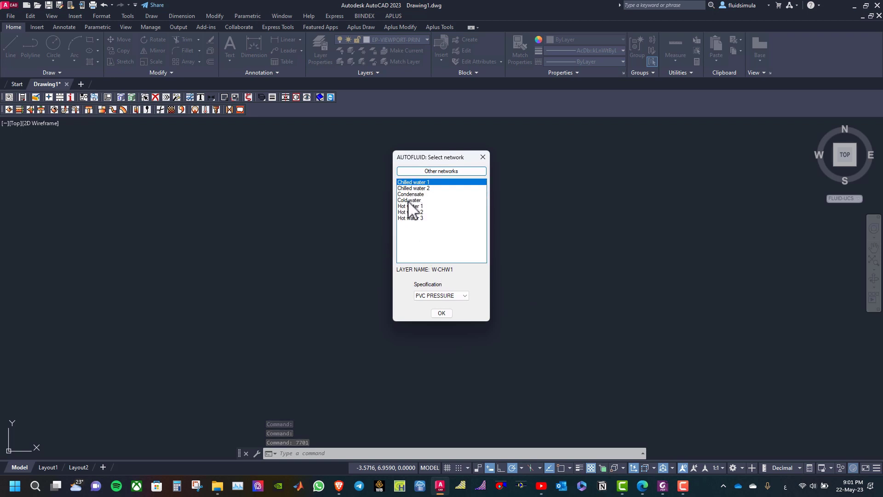
{"action": "left_click", "coordinate": [409, 201]}
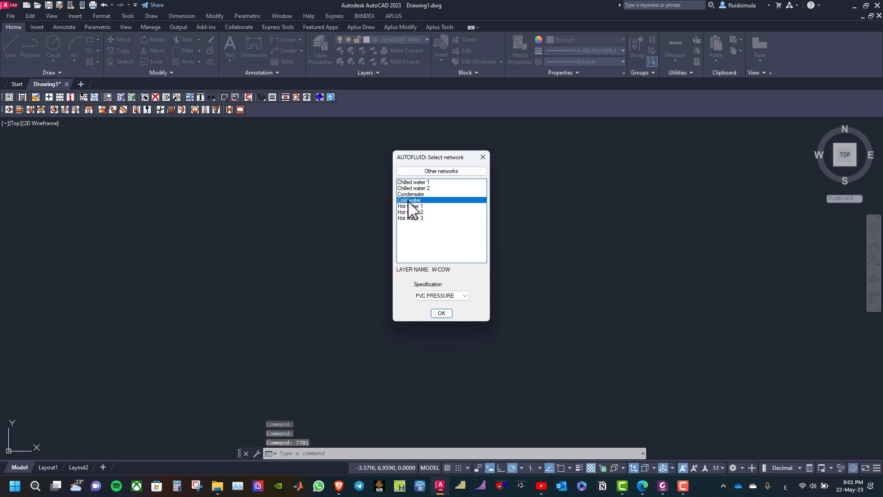
{"action": "left_click", "coordinate": [440, 313]}
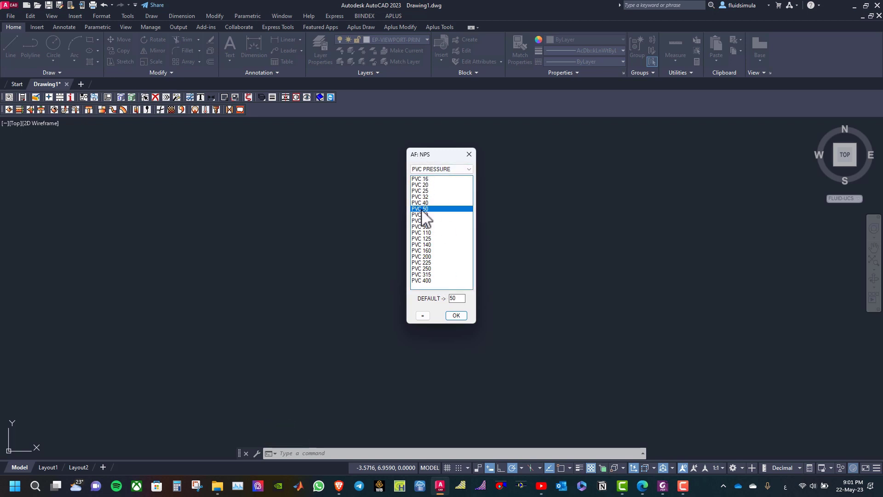
{"action": "left_click", "coordinate": [457, 315]}
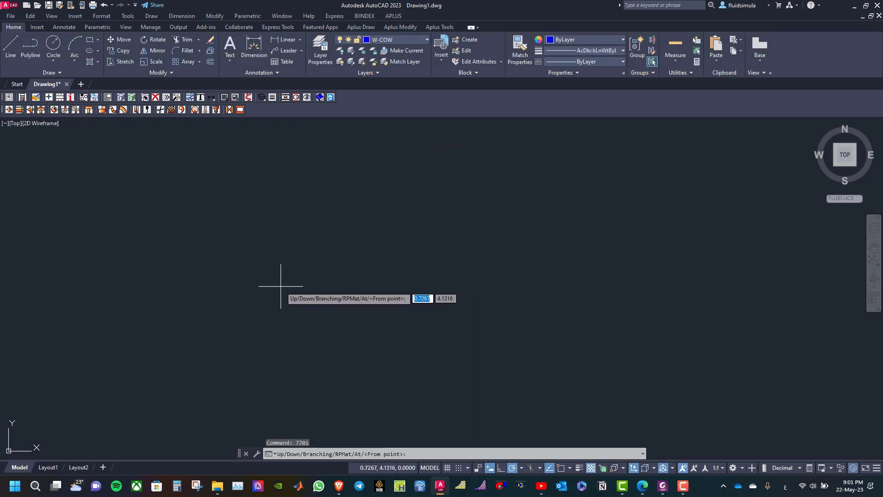
Draw the pipe coming from above without a valve, running about 1.4 units down and about 0.95 units right
{"action": "right_click", "coordinate": [204, 189]}
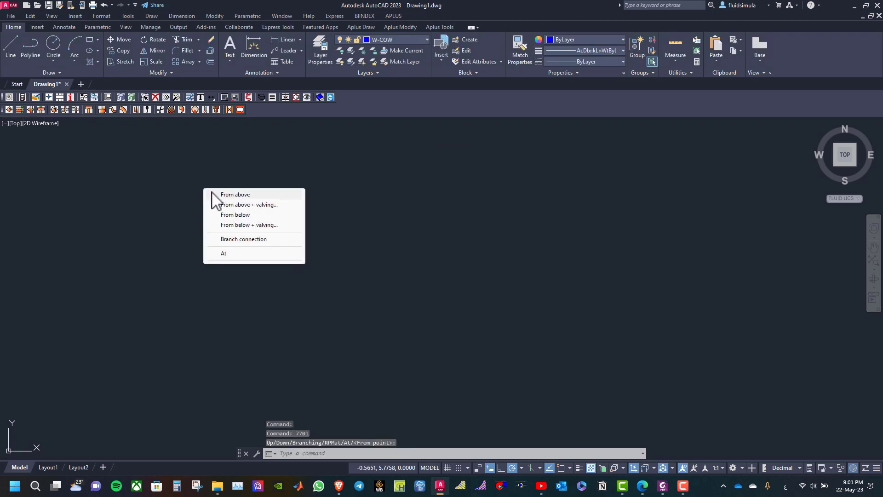
{"action": "left_click", "coordinate": [235, 194]}
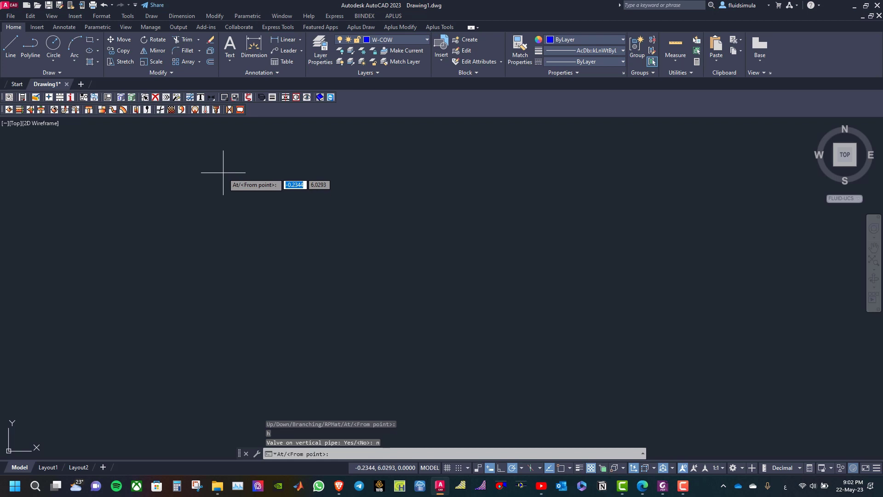
{"action": "type", "text": "n"}
{"action": "key", "text": "Return"}
{"action": "left_click", "coordinate": [223, 178]}
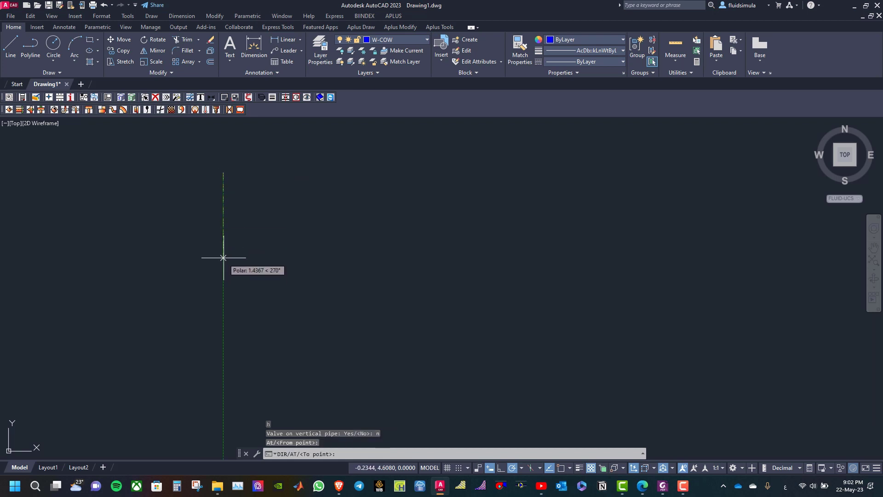
{"action": "left_click", "coordinate": [223, 388]}
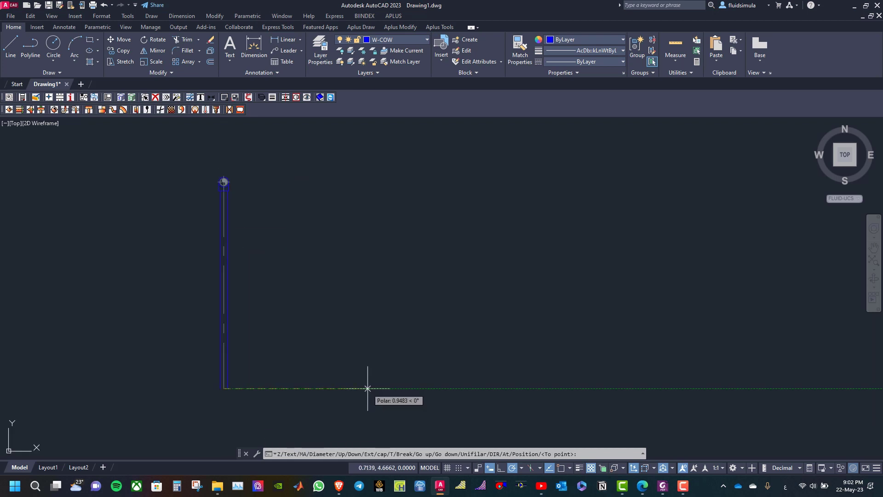
{"action": "left_click", "coordinate": [367, 389]}
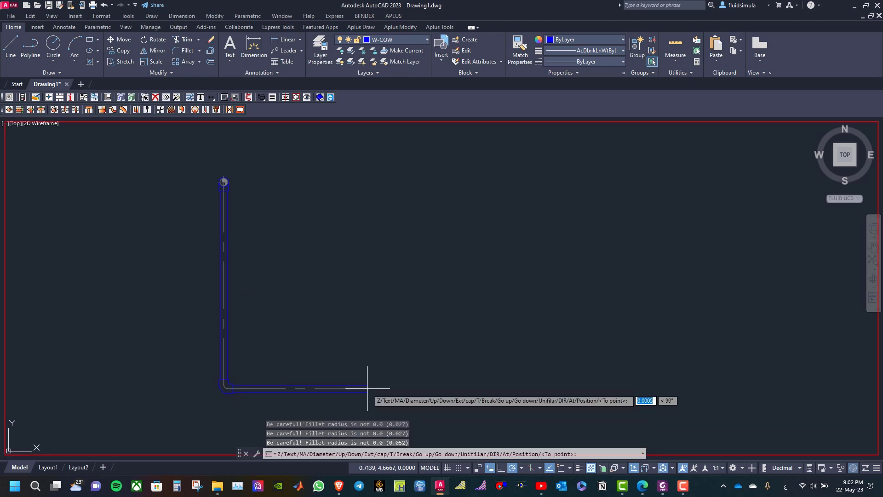
Insert a tee at the right end of the horizontal pipe, continuing the route toward its upper outlet
{"action": "right_click", "coordinate": [367, 389]}
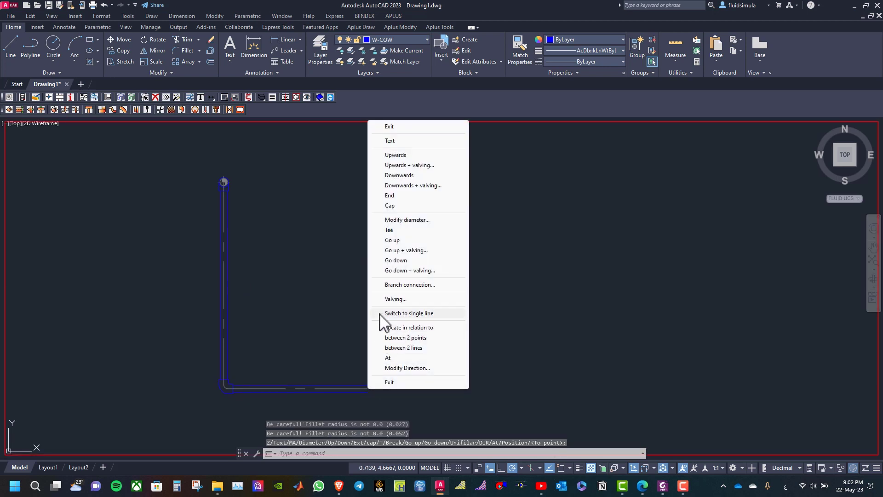
{"action": "left_click", "coordinate": [390, 230]}
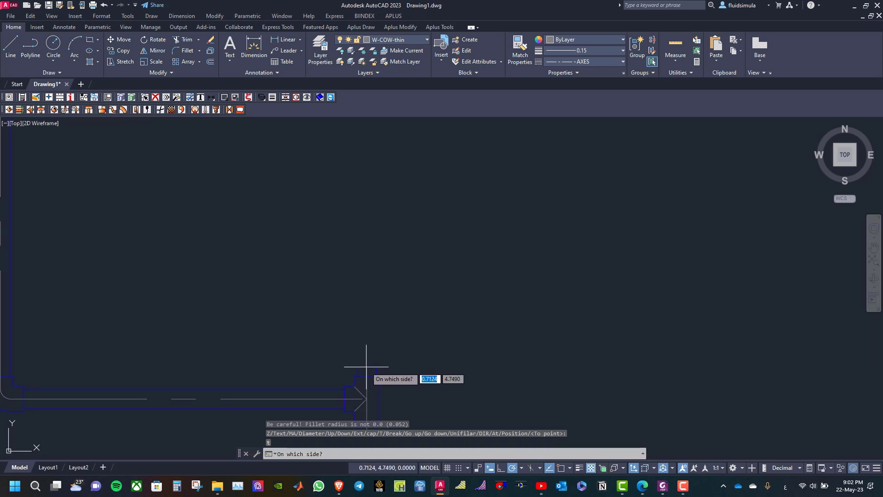
{"action": "left_click", "coordinate": [366, 368]}
{"action": "scroll", "coordinate": [365, 267], "scroll_direction": "down", "scroll_amount": 2}
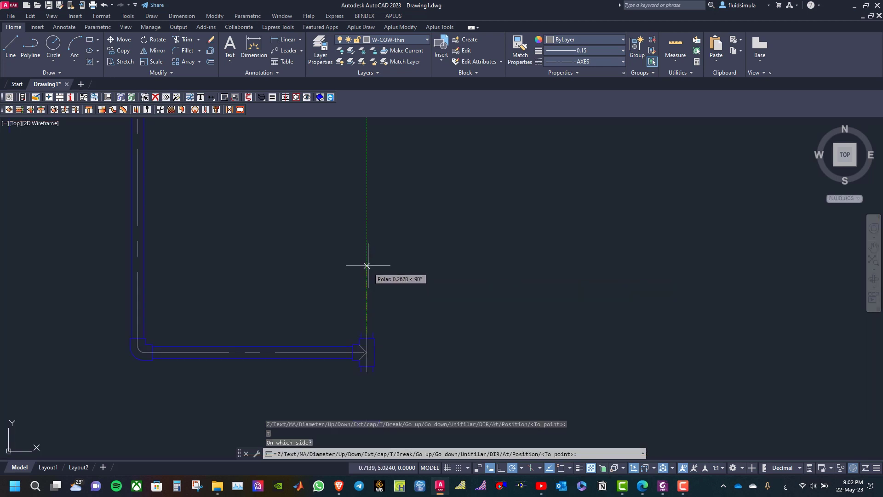
Route the upper branch about 0.5 units up and 0.87 units right, ending it with an upward riser
{"action": "left_click", "coordinate": [367, 230]}
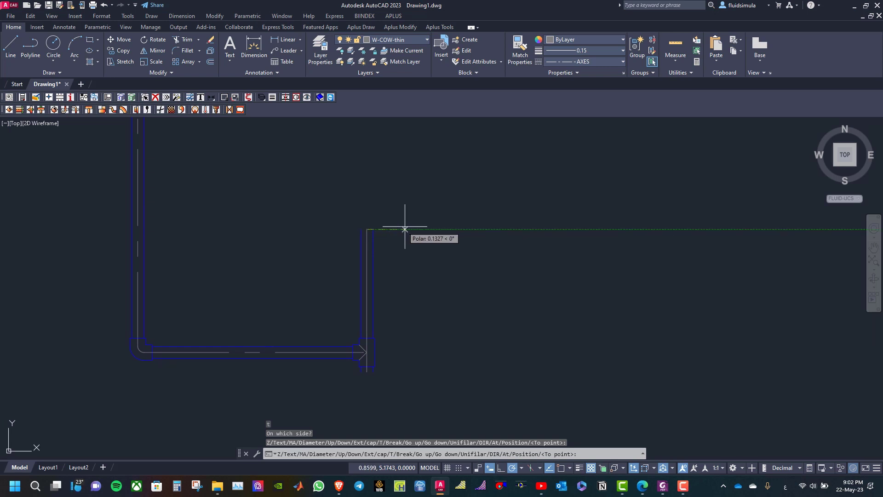
{"action": "left_click", "coordinate": [575, 229]}
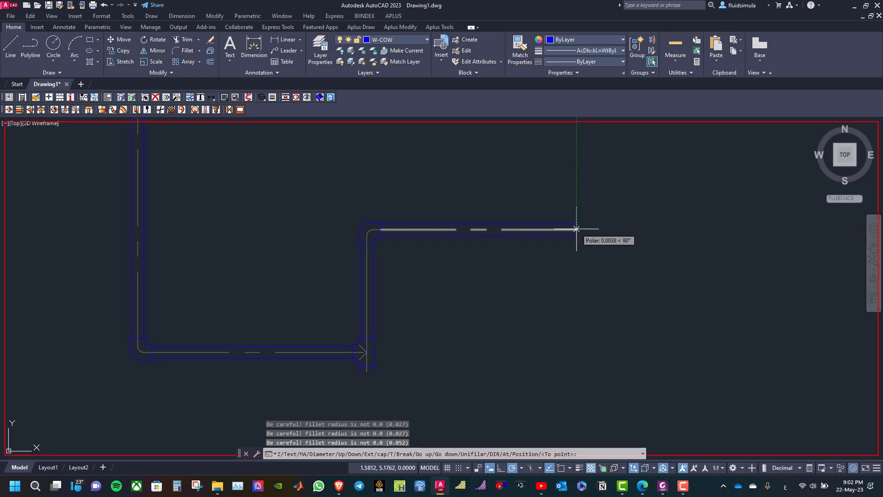
{"action": "right_click", "coordinate": [576, 230]}
{"action": "left_click", "coordinate": [604, 241]}
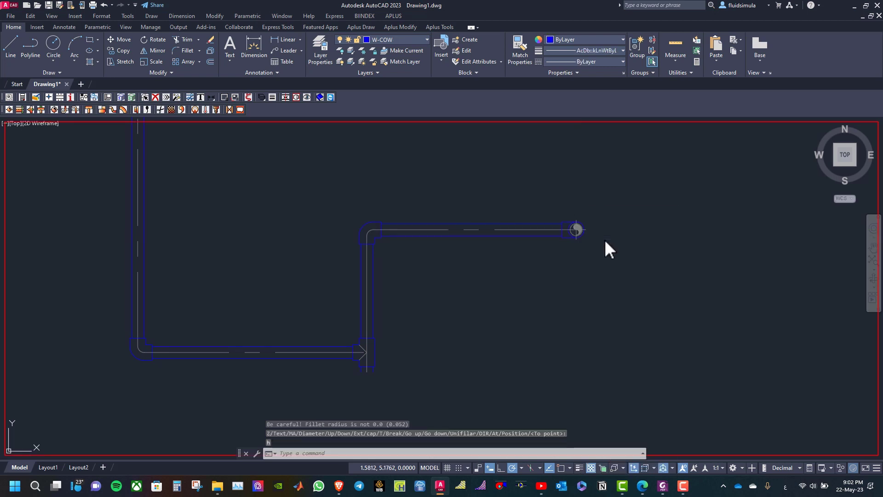
Resume from the tee's lower outlet and route the pipe about 0.47 units down and 0.67 units right
{"action": "left_click", "coordinate": [21, 109]}
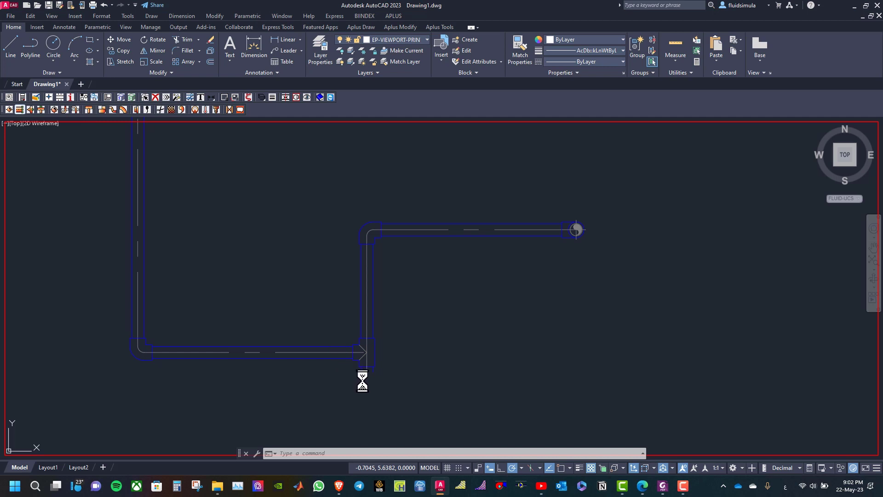
{"action": "scroll", "coordinate": [364, 377], "scroll_direction": "up", "scroll_amount": 3}
{"action": "left_click", "coordinate": [368, 349]}
{"action": "scroll", "coordinate": [368, 338], "scroll_direction": "down", "scroll_amount": 4}
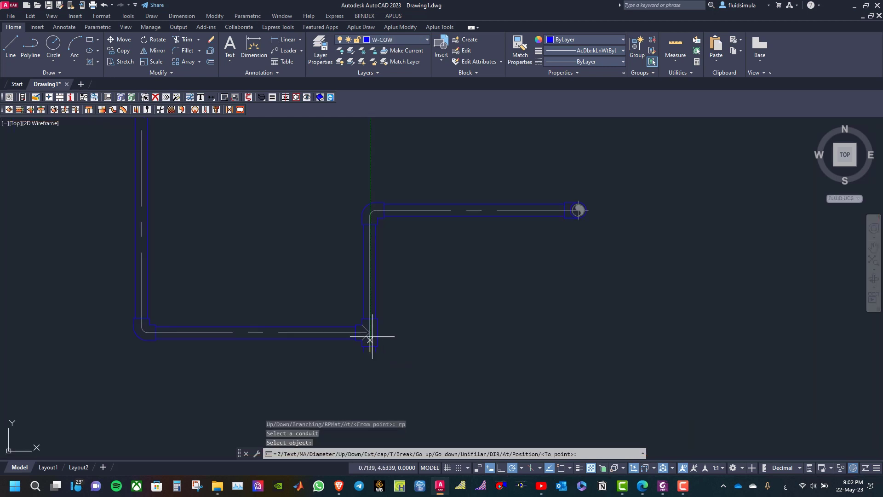
{"action": "scroll", "coordinate": [368, 382], "scroll_direction": "up", "scroll_amount": 4}
{"action": "left_click", "coordinate": [369, 384]}
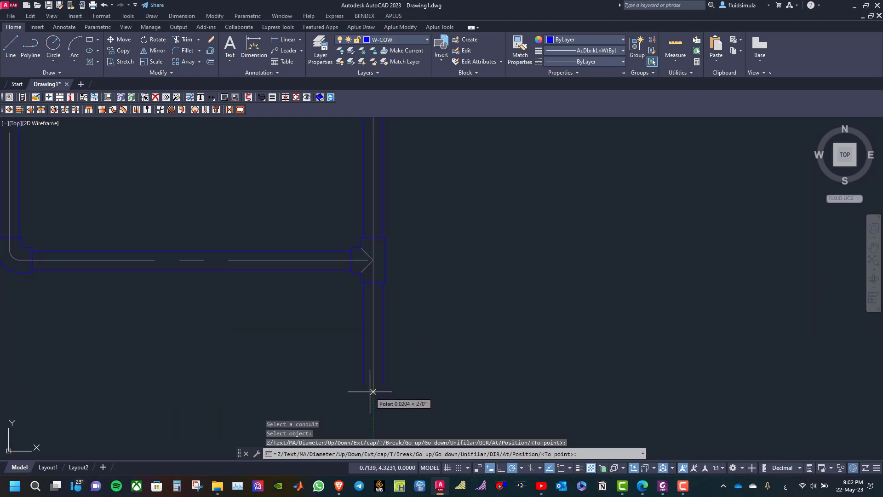
{"action": "scroll", "coordinate": [370, 390], "scroll_direction": "down", "scroll_amount": 4}
{"action": "left_click", "coordinate": [372, 407]}
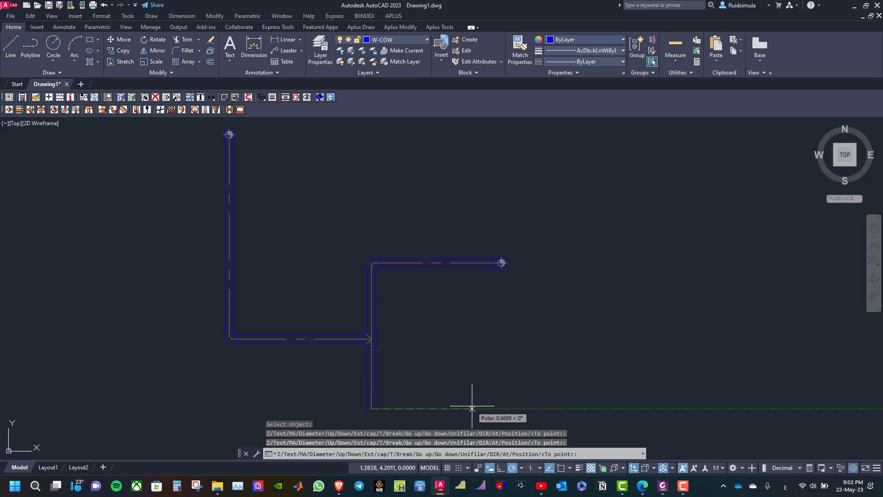
{"action": "left_click", "coordinate": [471, 408]}
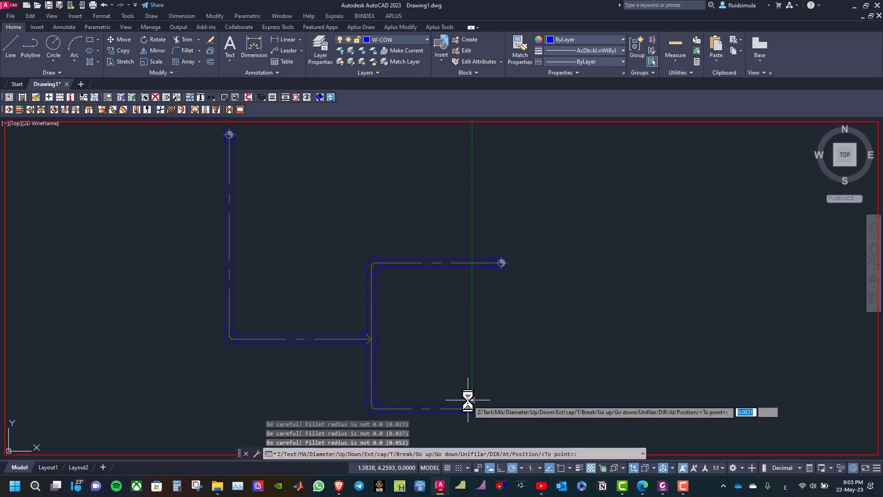
Insert a side-view ball valve at the lower branch's right end, with its handle above the pipe
{"action": "scroll", "coordinate": [468, 377], "scroll_direction": "down", "scroll_amount": 2}
{"action": "scroll", "coordinate": [471, 391], "scroll_direction": "up", "scroll_amount": 3}
{"action": "scroll", "coordinate": [460, 366], "scroll_direction": "up", "scroll_amount": 3}
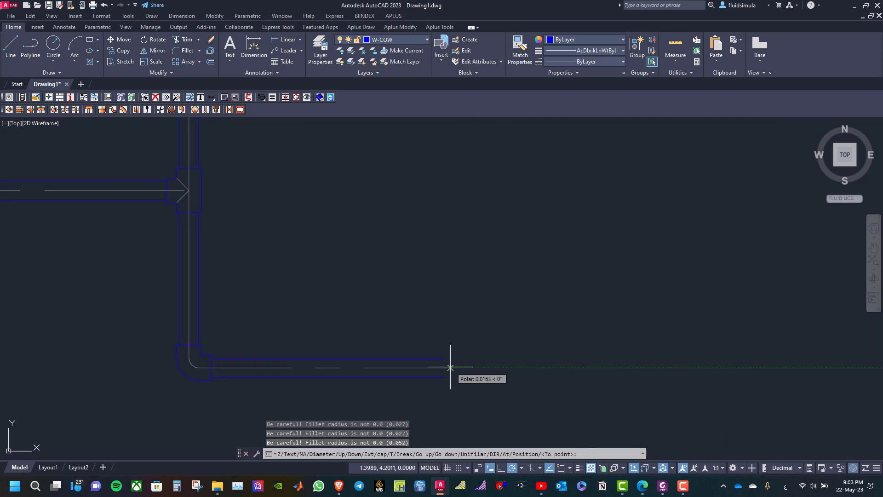
{"action": "right_click", "coordinate": [448, 368]}
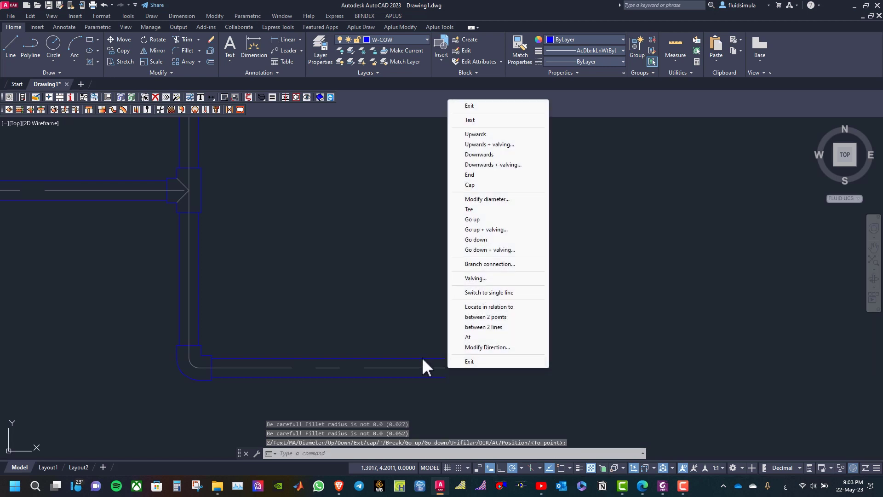
{"action": "left_click", "coordinate": [478, 278]}
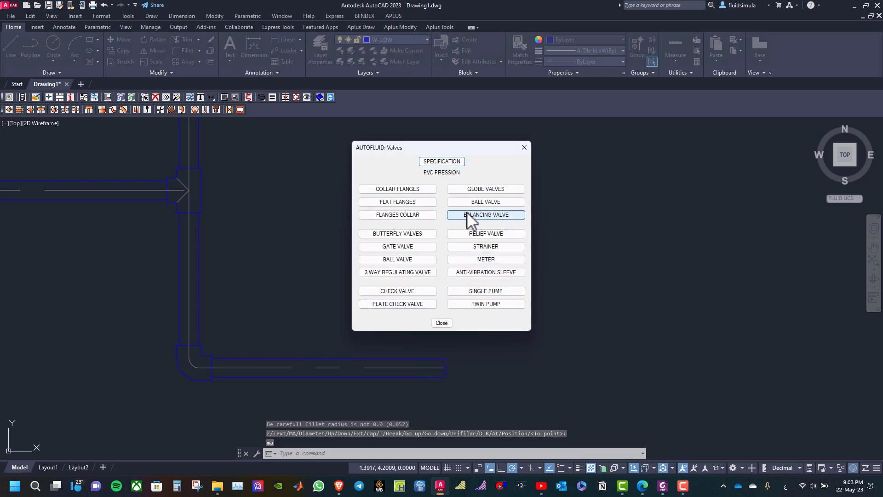
{"action": "left_click", "coordinate": [479, 202]}
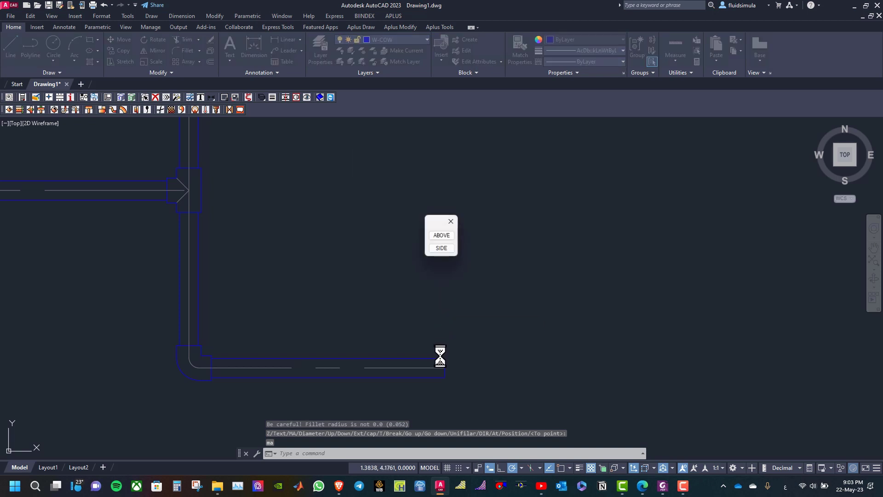
{"action": "left_click", "coordinate": [441, 249]}
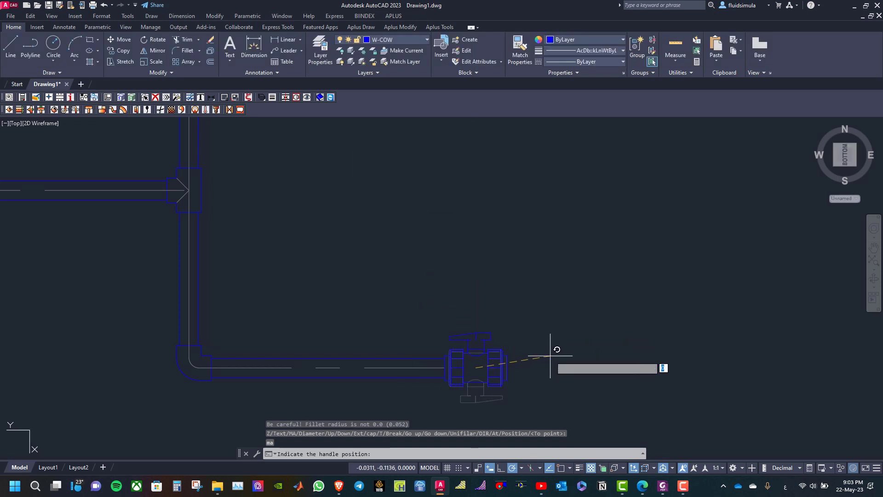
{"action": "left_click", "coordinate": [555, 357]}
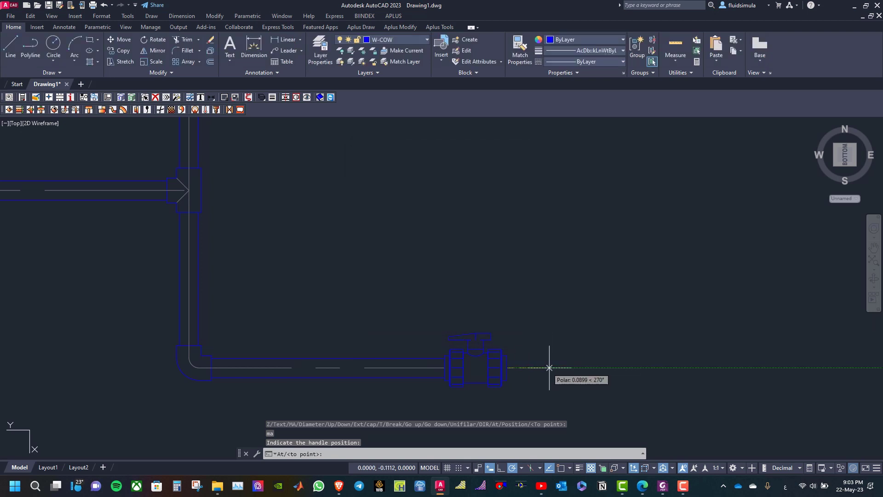
Continue the pipe about 0.6 units right of the ball valve and end it with a downward pipe
{"action": "left_click", "coordinate": [645, 368]}
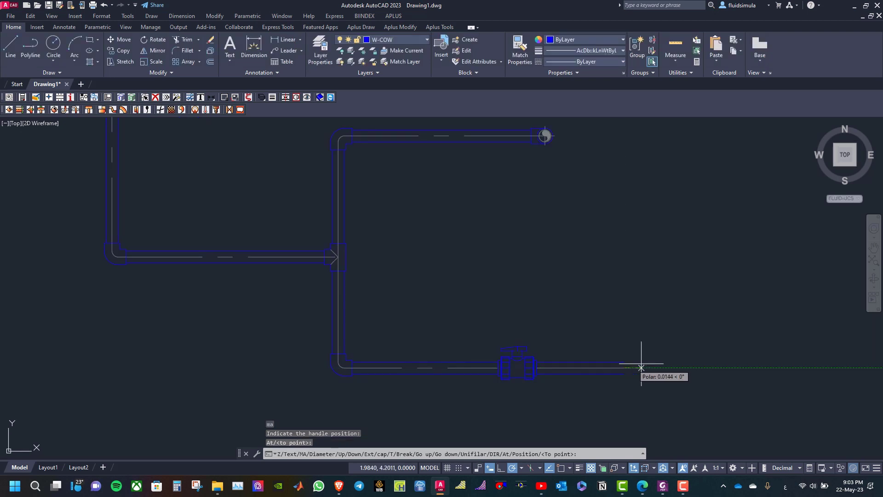
{"action": "scroll", "coordinate": [651, 368], "scroll_direction": "up", "scroll_amount": 2}
{"action": "left_click", "coordinate": [698, 370]}
{"action": "right_click", "coordinate": [698, 370]}
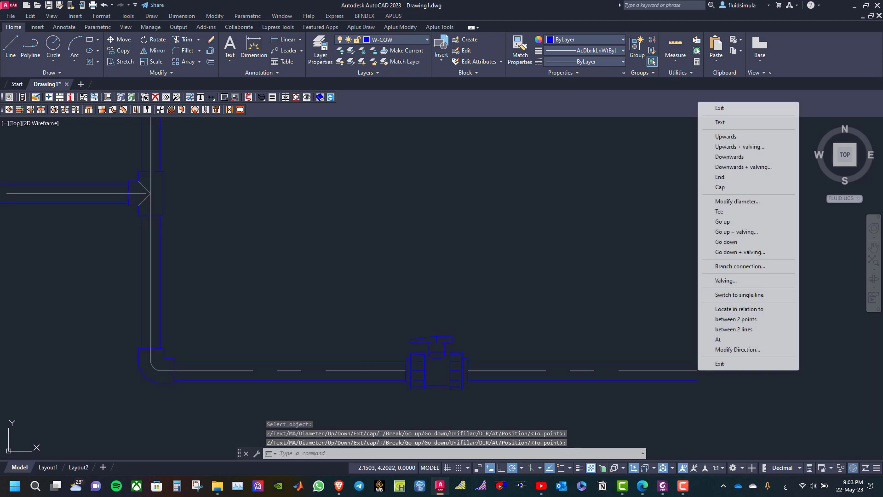
{"action": "left_click", "coordinate": [732, 159]}
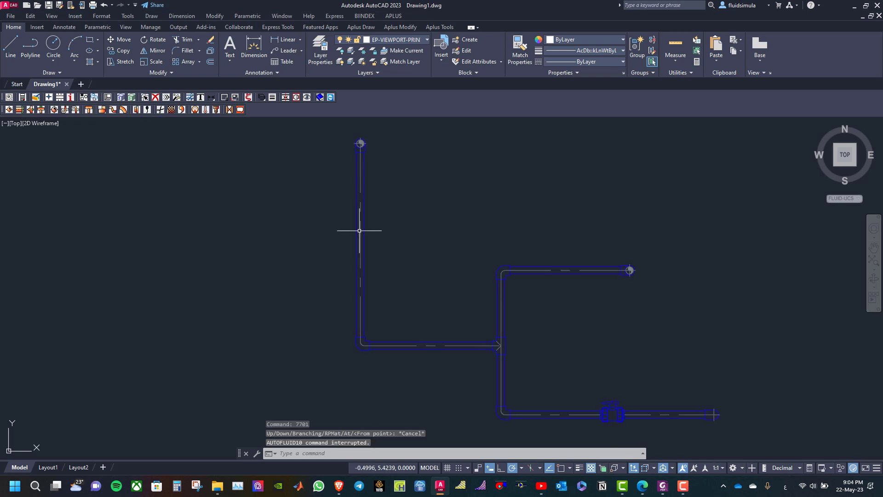
Start a new double-line Cold water pipe with the PVC PRESSURE specification and size PVC 32
{"action": "left_click", "coordinate": [9, 110]}
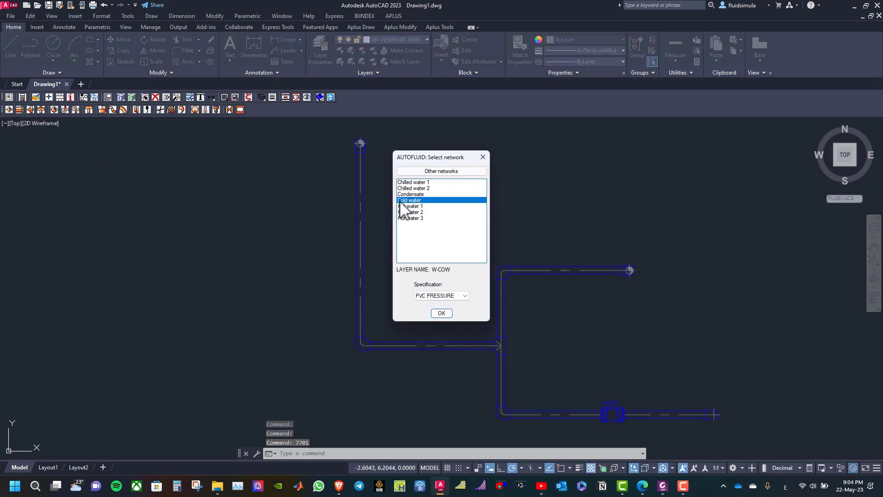
{"action": "left_click", "coordinate": [442, 314]}
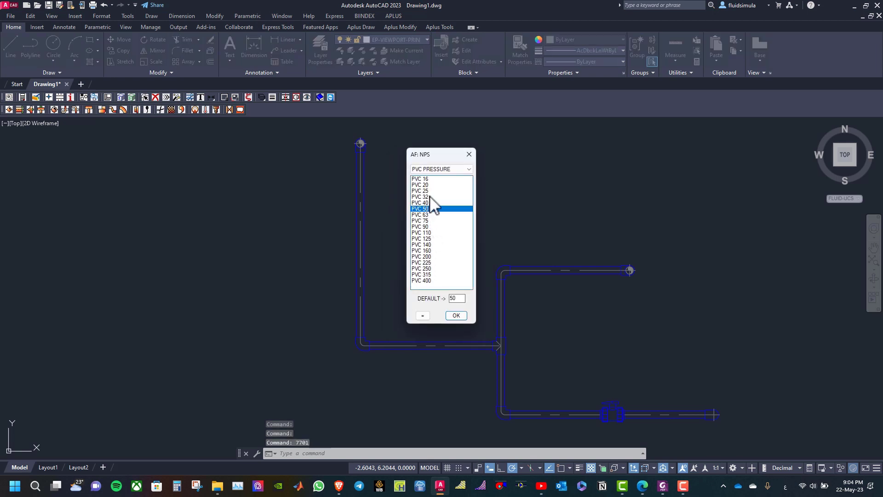
{"action": "left_click", "coordinate": [430, 197]}
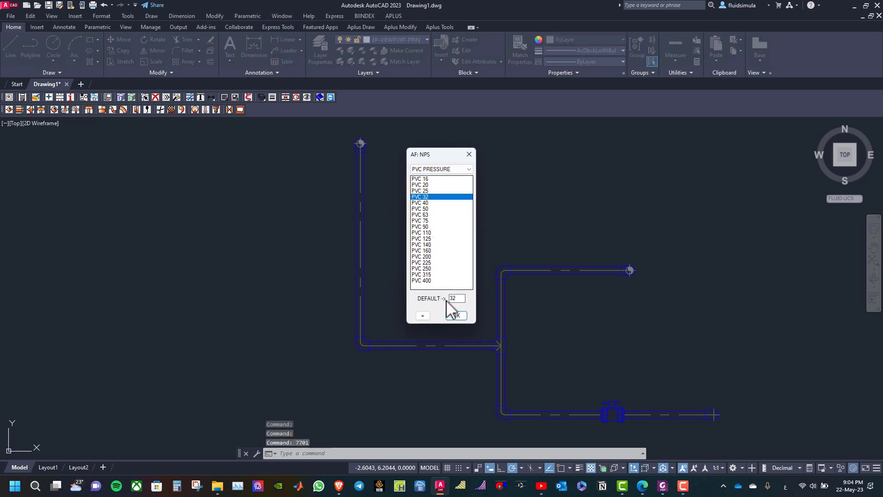
{"action": "left_click", "coordinate": [458, 315]}
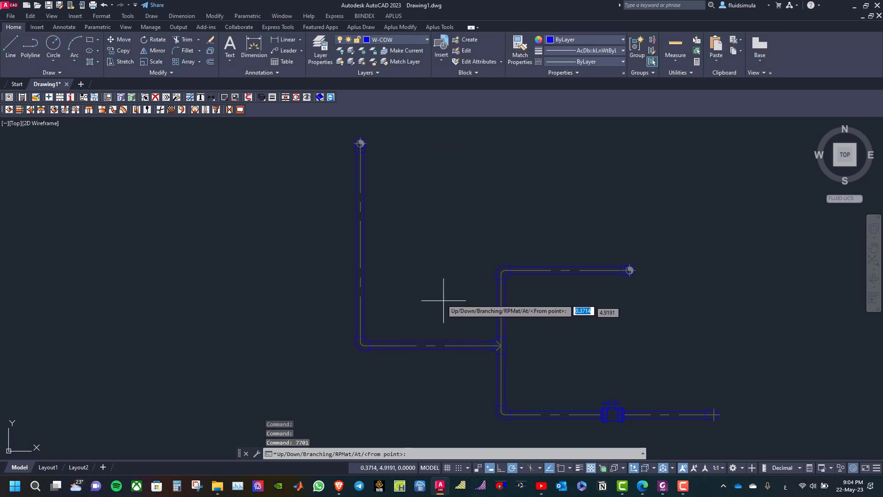
Attach the new pipe with a tee-type branch connection to the main horizontal pipe, between its elbow and the existing tee
{"action": "right_click", "coordinate": [430, 273]}
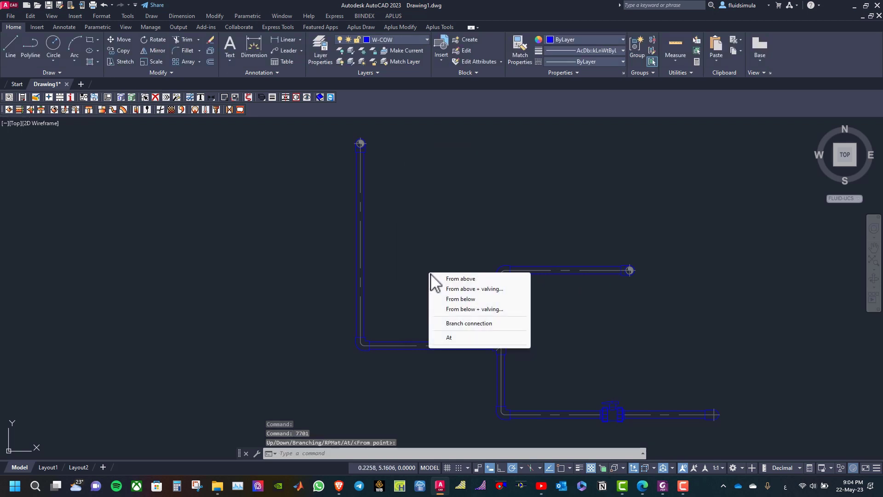
{"action": "left_click", "coordinate": [455, 324]}
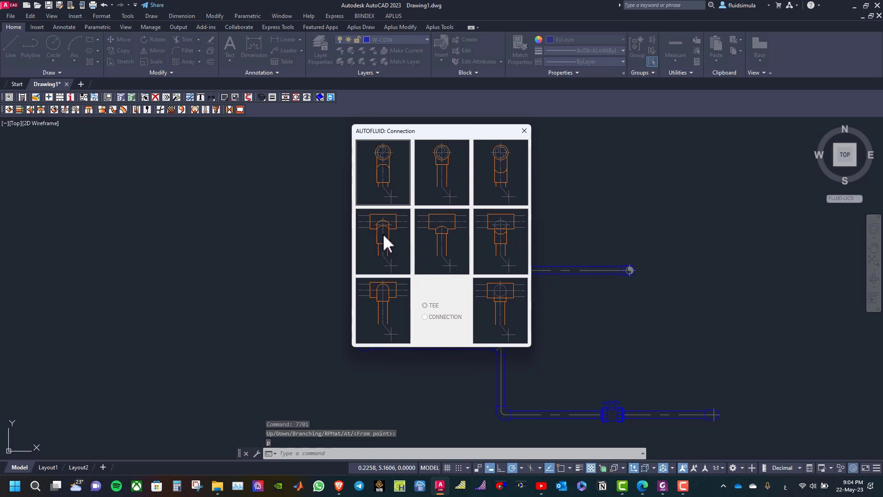
{"action": "left_click", "coordinate": [382, 234]}
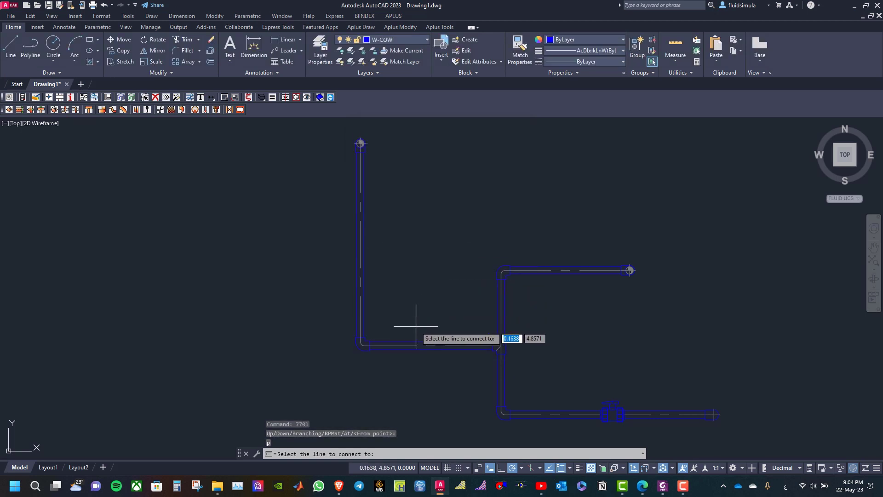
{"action": "scroll", "coordinate": [416, 327], "scroll_direction": "up", "scroll_amount": 4}
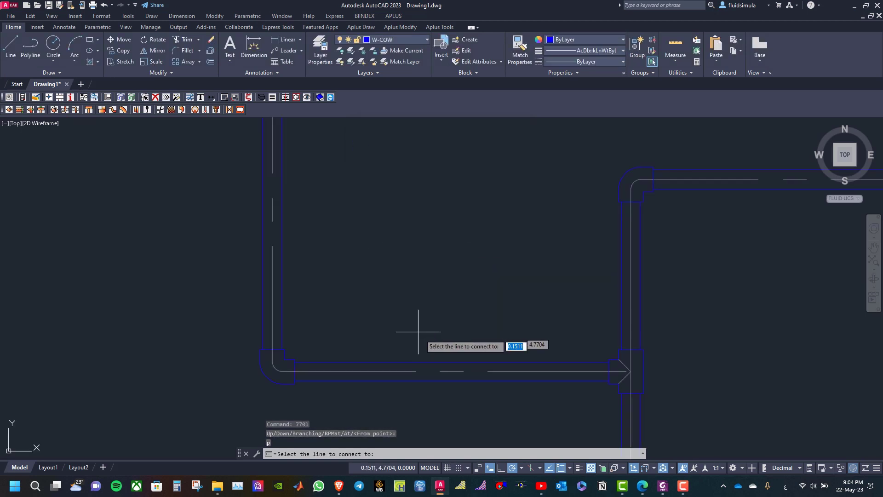
{"action": "left_click", "coordinate": [434, 361]}
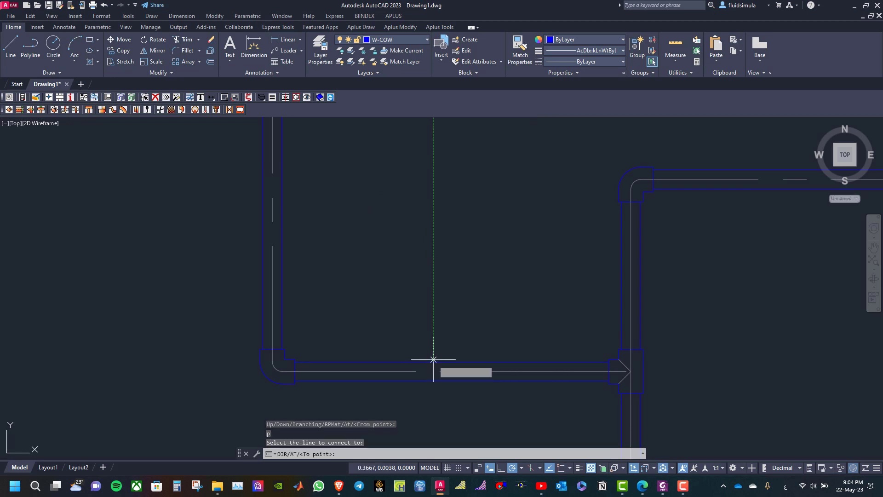
Route the PVC 32 branch about 0.64 units up and 0.97 units right, ending it with an upward riser
{"action": "left_click", "coordinate": [433, 223]}
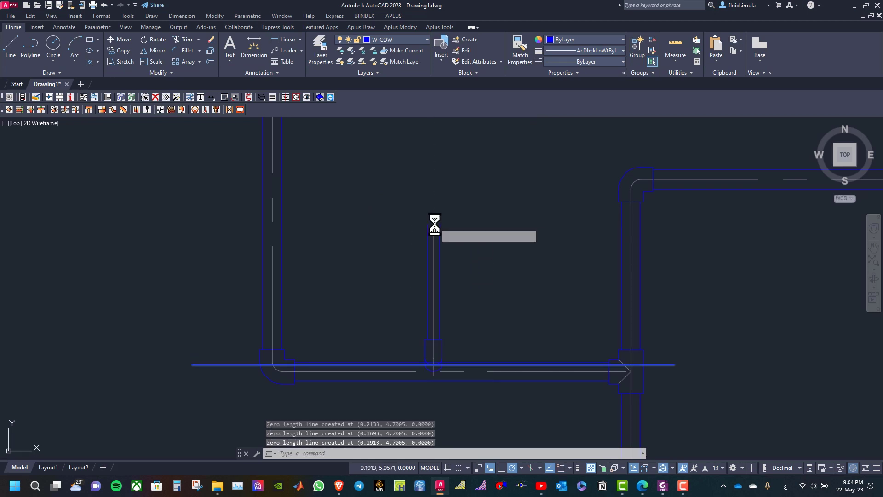
{"action": "scroll", "coordinate": [433, 225], "scroll_direction": "down", "scroll_amount": 4}
{"action": "scroll", "coordinate": [434, 237], "scroll_direction": "up", "scroll_amount": 2}
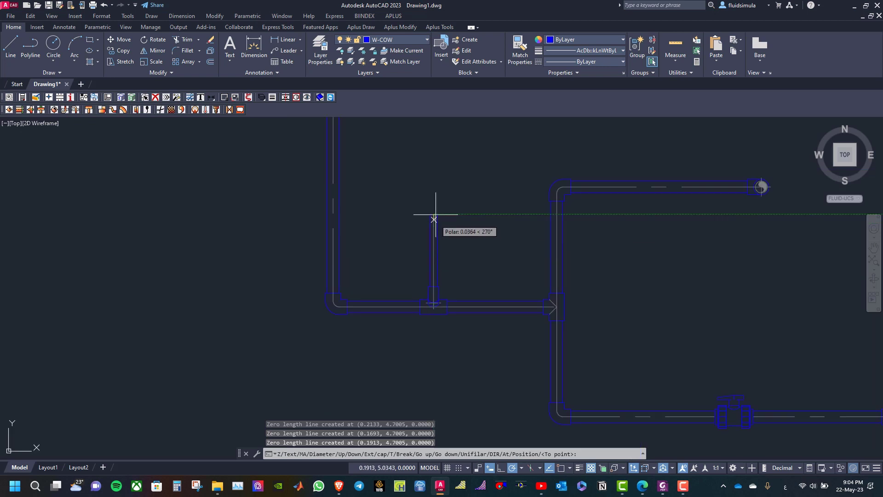
{"action": "left_click", "coordinate": [433, 147]}
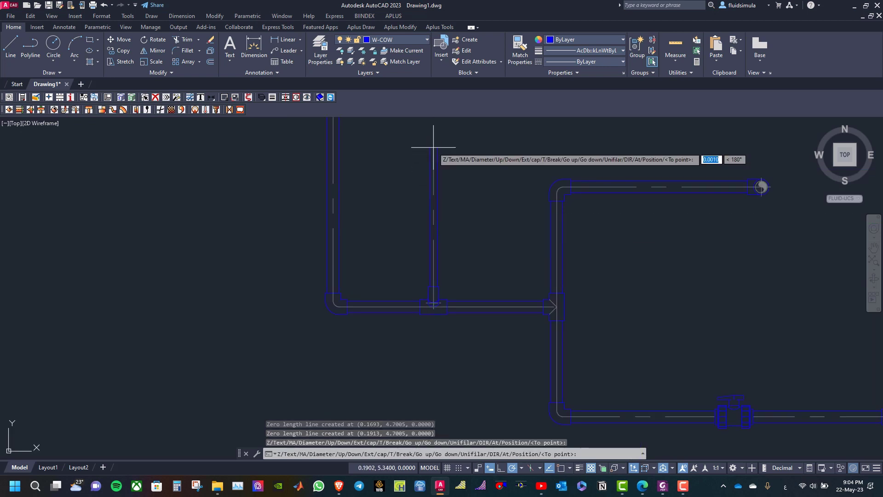
{"action": "key", "text": "Return"}
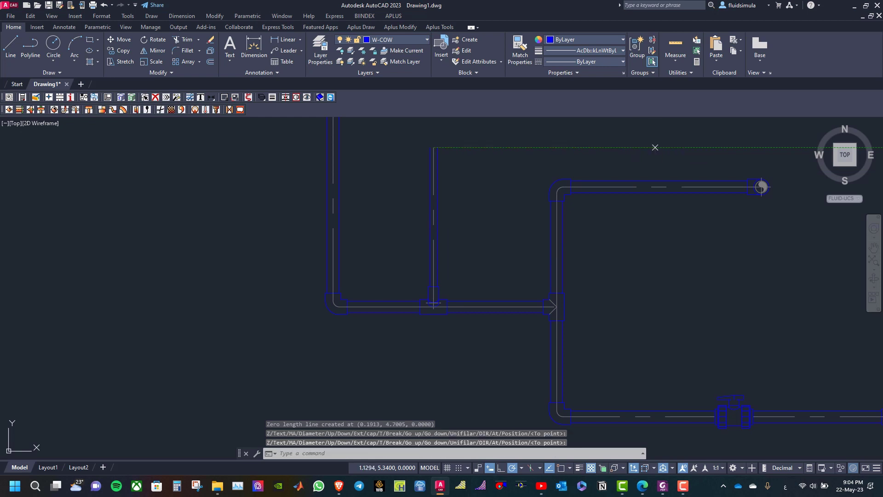
{"action": "left_click", "coordinate": [655, 147]}
{"action": "scroll", "coordinate": [655, 144], "scroll_direction": "up", "scroll_amount": 5}
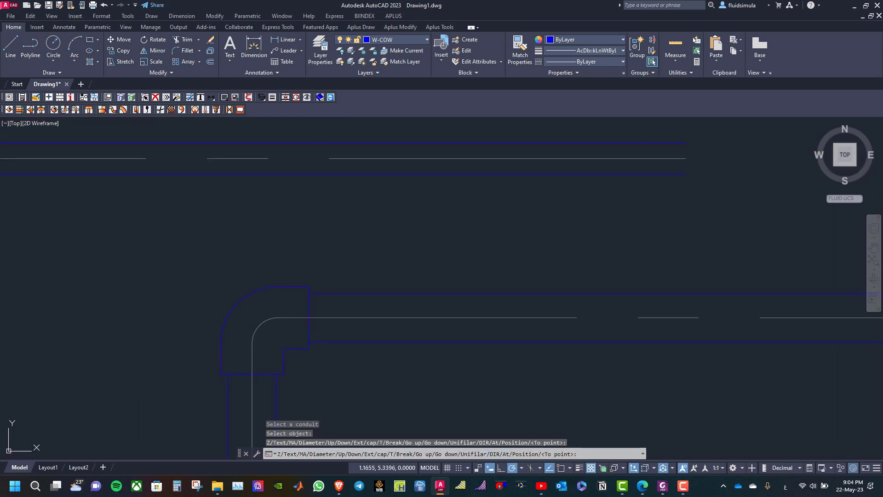
{"action": "right_click", "coordinate": [687, 160]}
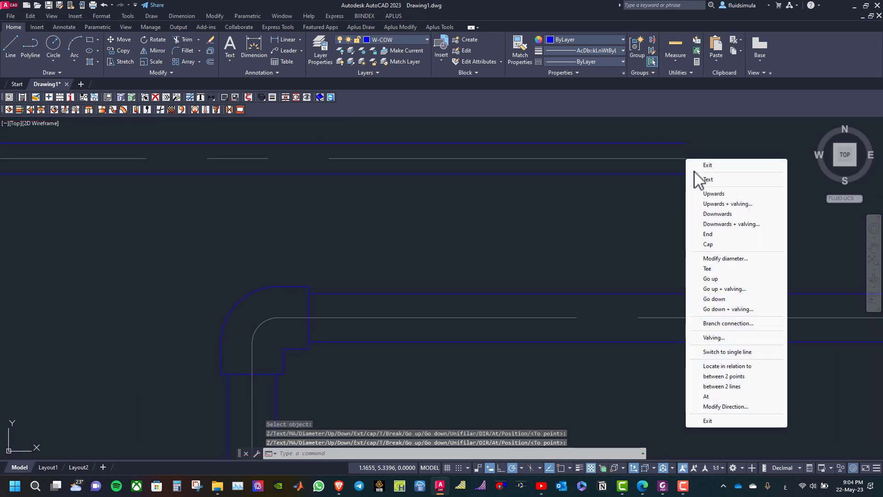
{"action": "left_click", "coordinate": [719, 200]}
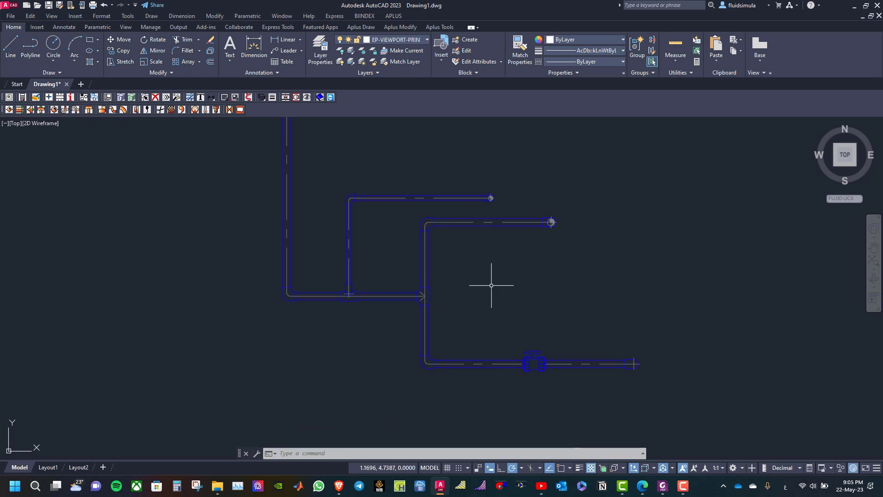
{"action": "right_click", "coordinate": [338, 101]}
{"action": "mouse_move", "coordinate": [367, 125]}
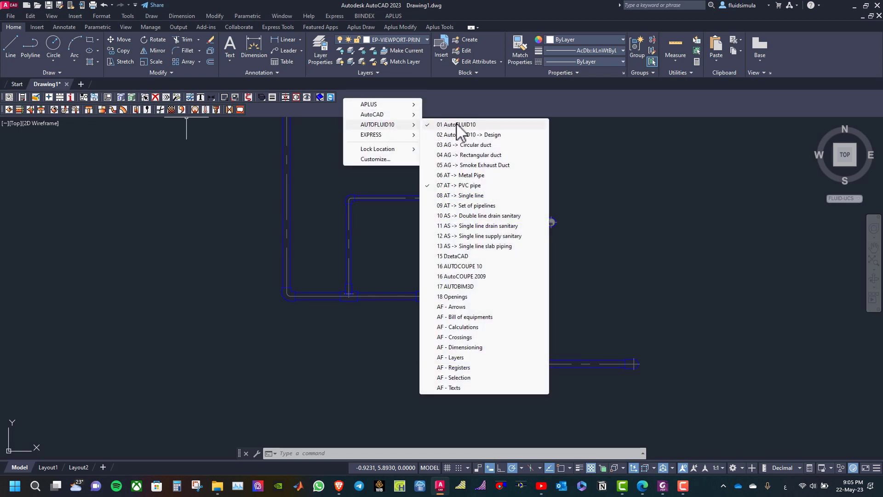
{"action": "left_click", "coordinate": [305, 110]}
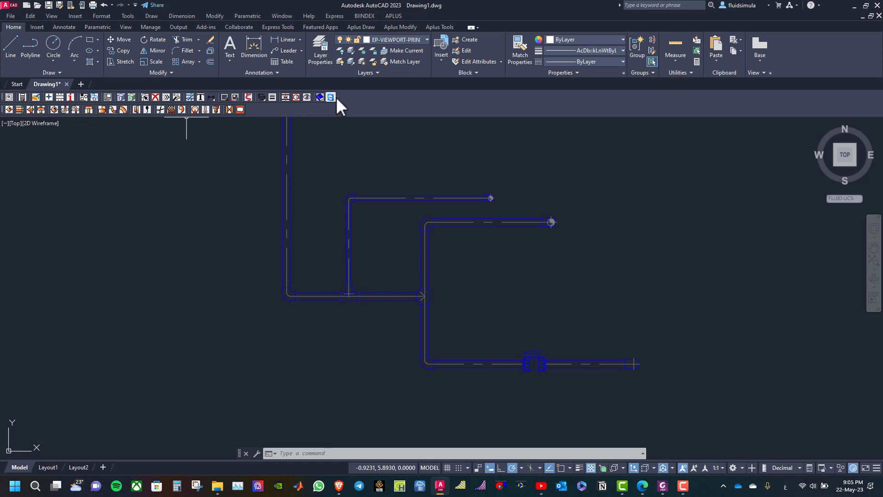
Move the ball valve about 0.3 units left along the lower branch using the AutoFLUID MOVE mode
{"action": "left_click", "coordinate": [179, 100]}
{"action": "right_click", "coordinate": [526, 291]}
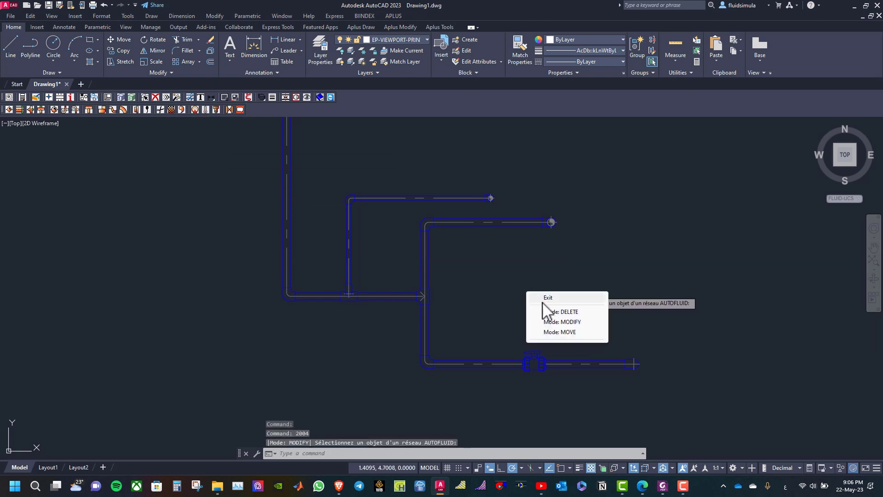
{"action": "left_click", "coordinate": [576, 329]}
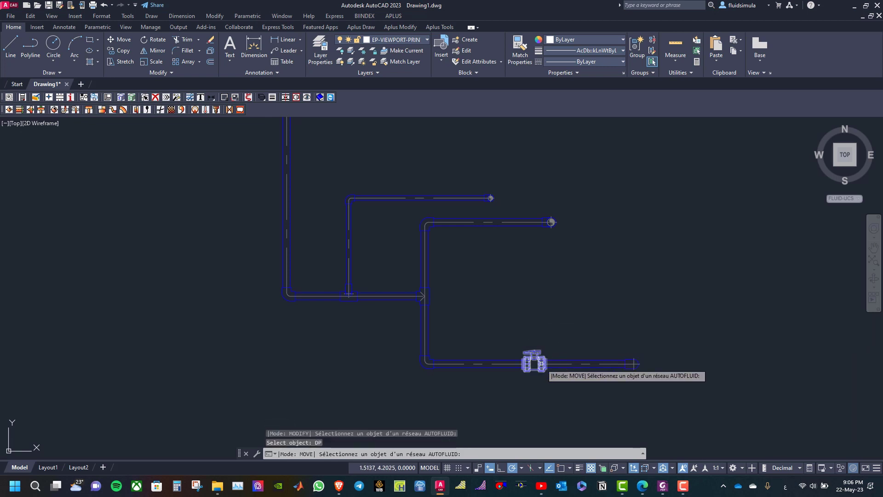
{"action": "scroll", "coordinate": [538, 363], "scroll_direction": "up", "scroll_amount": 4}
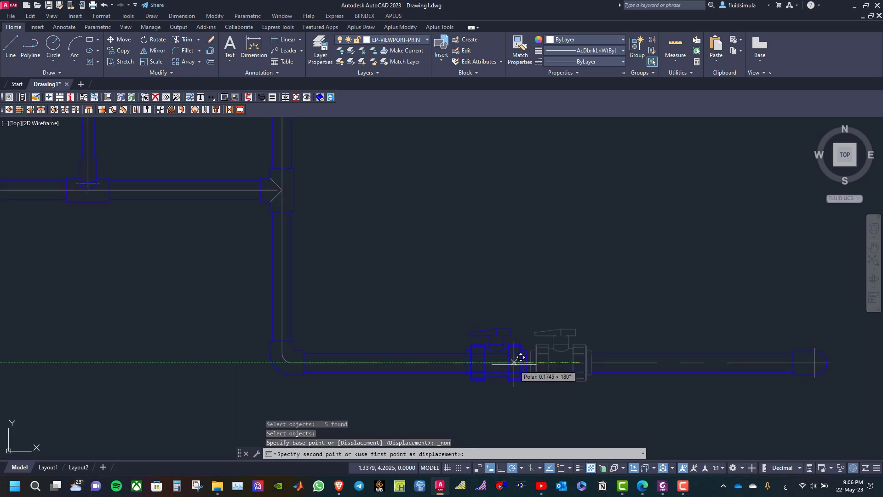
{"action": "left_click", "coordinate": [463, 362]}
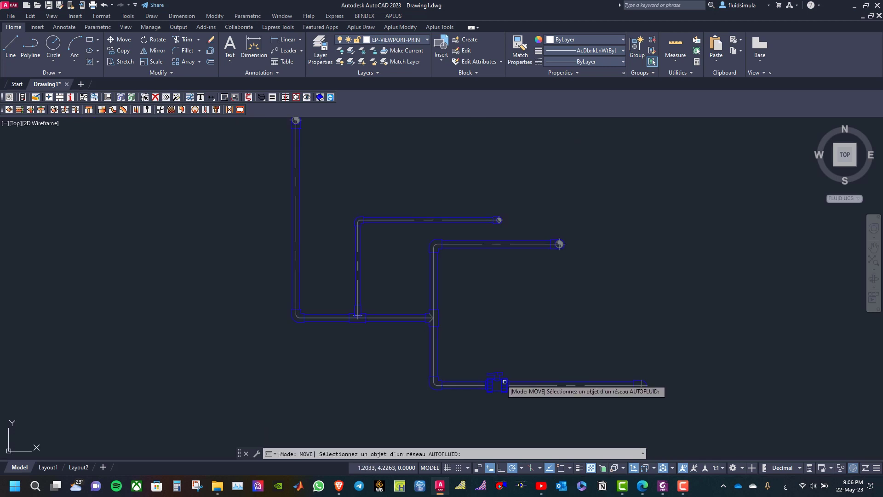
Move the long vertical pipe with its riser and elbow about 0.23 units left, keeping it connected to the network
{"action": "left_click", "coordinate": [165, 97]}
{"action": "scroll", "coordinate": [299, 263], "scroll_direction": "up", "scroll_amount": 3}
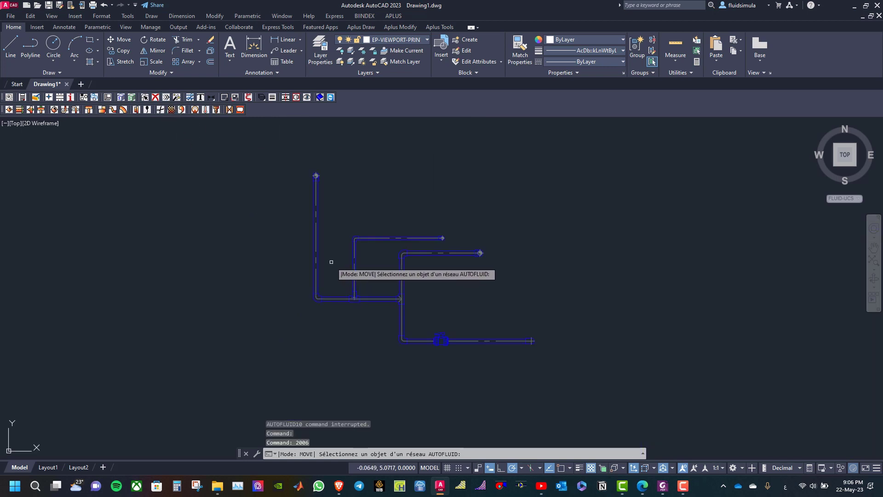
{"action": "left_click", "coordinate": [318, 239]}
{"action": "scroll", "coordinate": [315, 246], "scroll_direction": "up", "scroll_amount": 5}
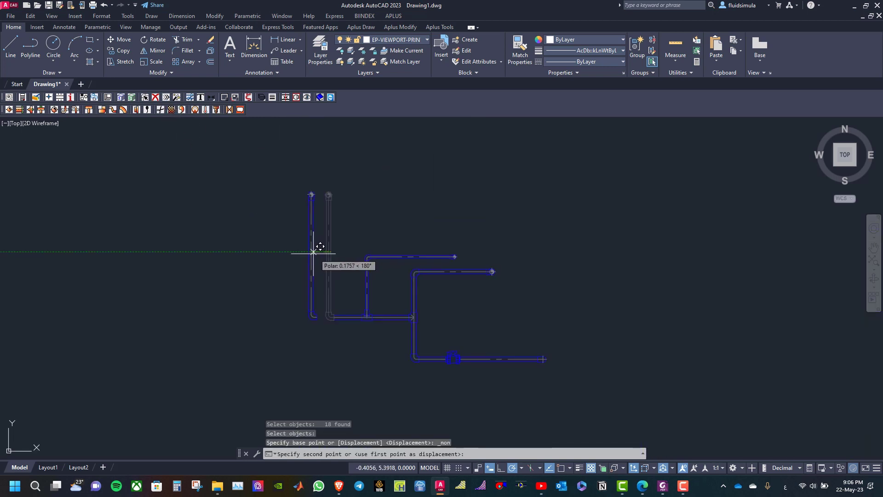
{"action": "left_click", "coordinate": [302, 249]}
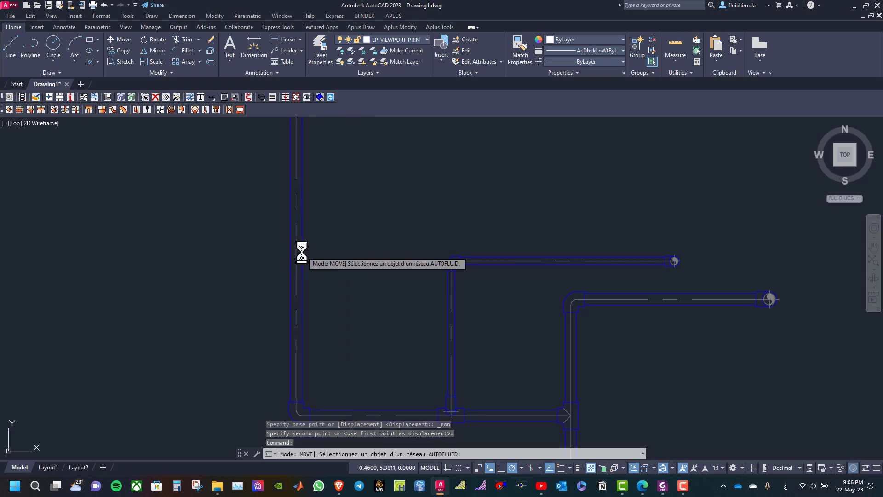
{"action": "scroll", "coordinate": [320, 248], "scroll_direction": "down", "scroll_amount": 4}
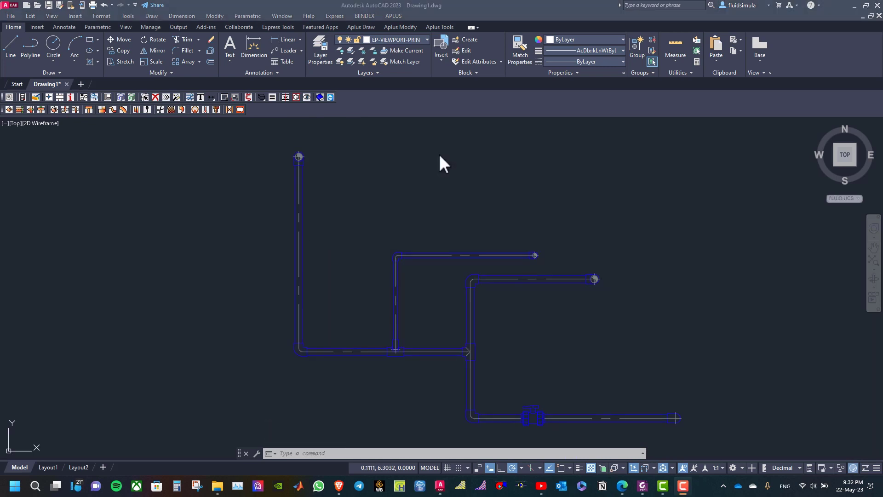